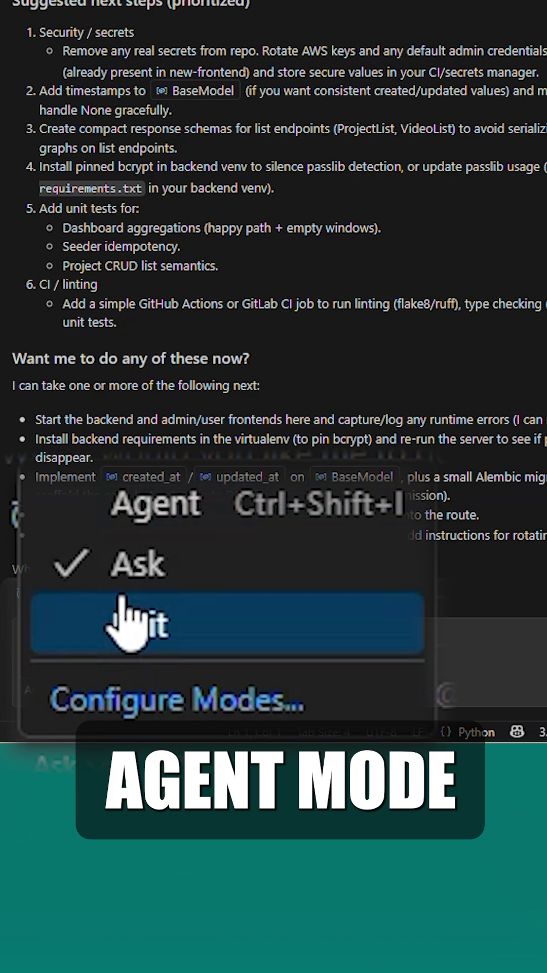
Put Copilot Chat in Agent mode and pick GPT-5 mini as the chat model.
{"action": "left_click", "coordinate": [69, 600]}
{"action": "left_click", "coordinate": [94, 690]}
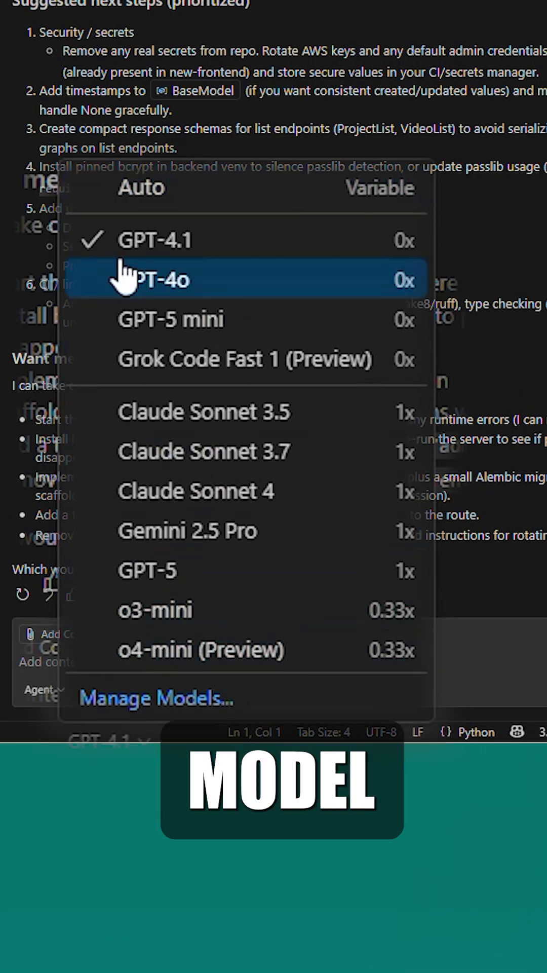
{"action": "left_click", "coordinate": [228, 323]}
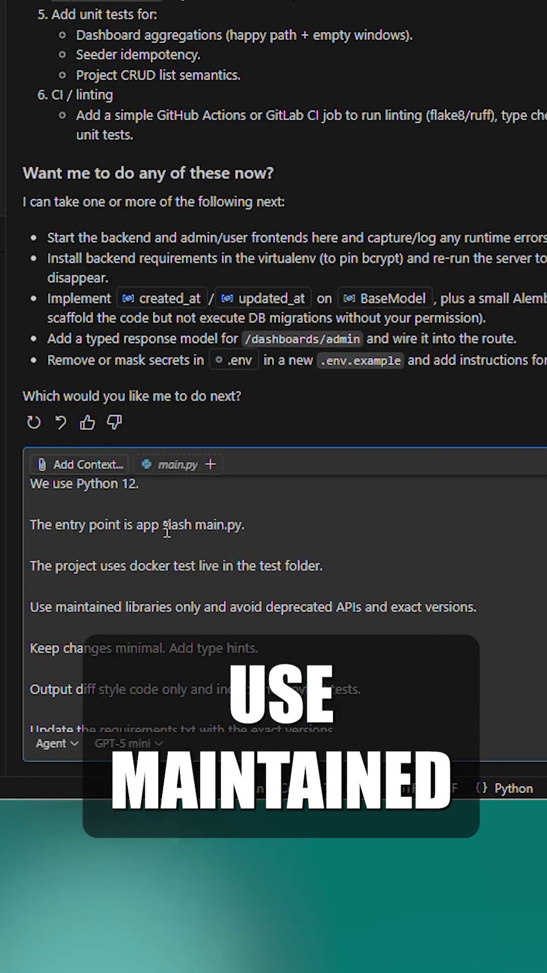
{"action": "scroll", "coordinate": [167, 532], "scroll_direction": "down", "scroll_amount": 1}
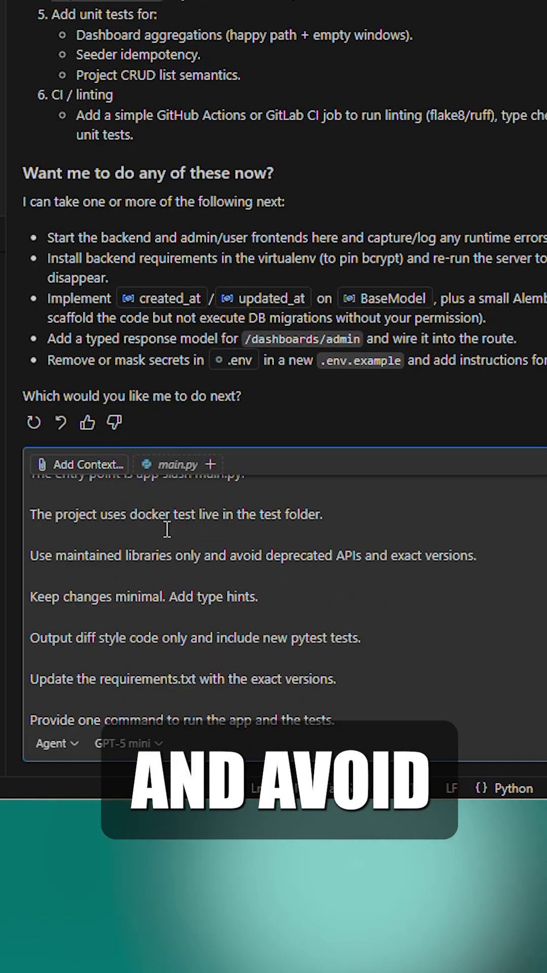